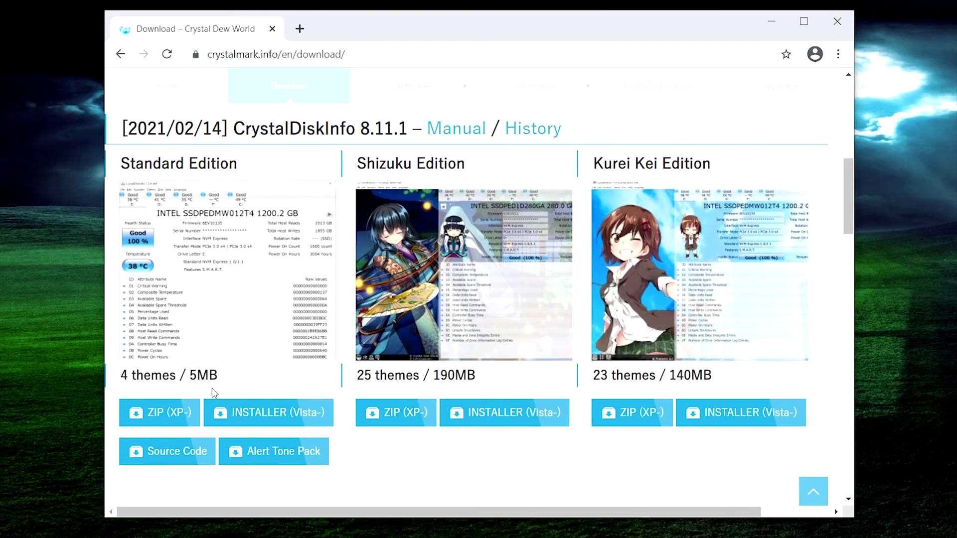
Download the Standard Edition ZIP of CrystalDiskInfo 8.11.1, show it in its folder and open the CrystalDiskInfo8_11_1 archive.
{"action": "left_click", "coordinate": [175, 413]}
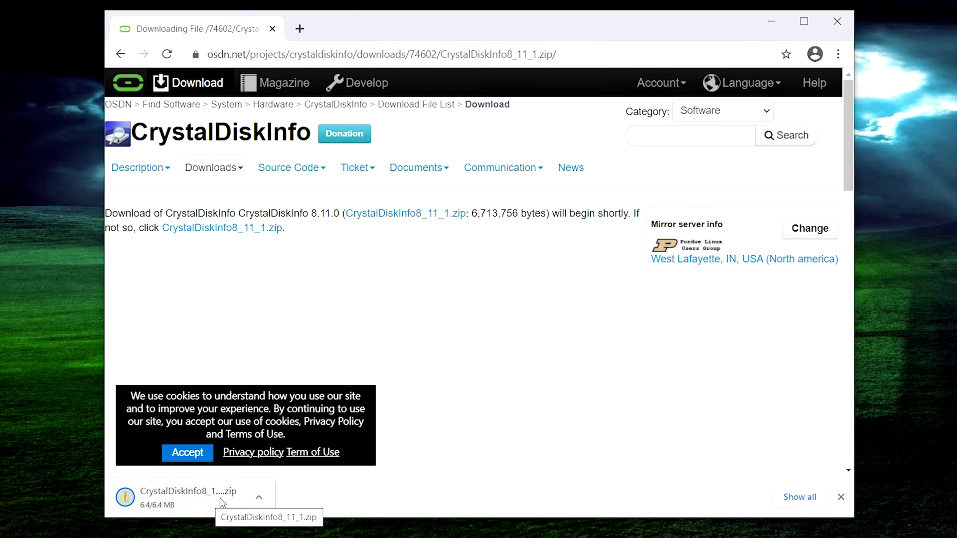
{"action": "left_click", "coordinate": [259, 501]}
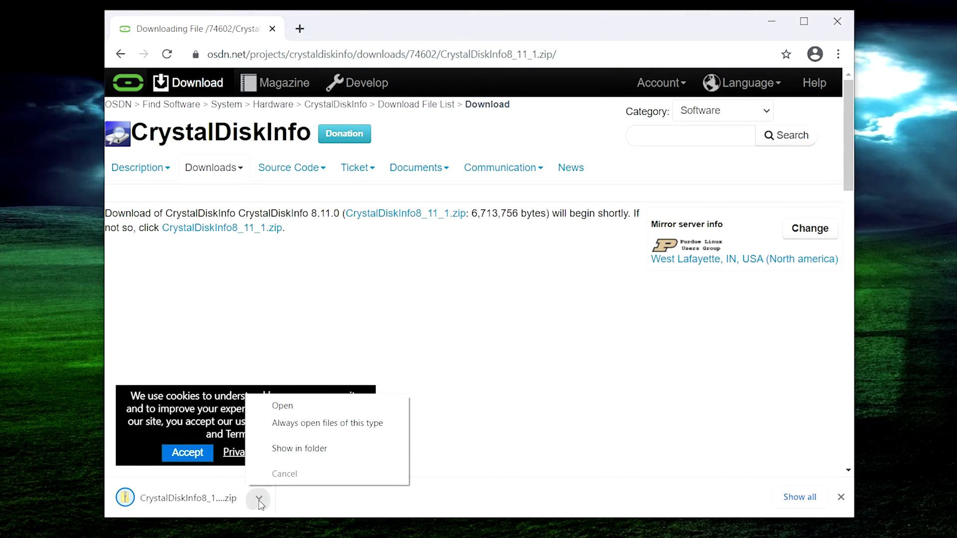
{"action": "left_click", "coordinate": [305, 452]}
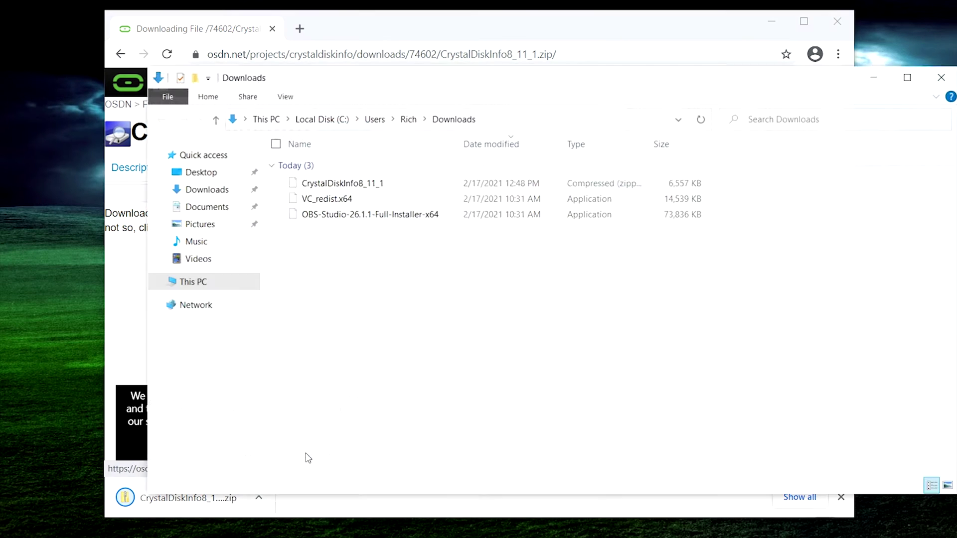
{"action": "double_click", "coordinate": [363, 184]}
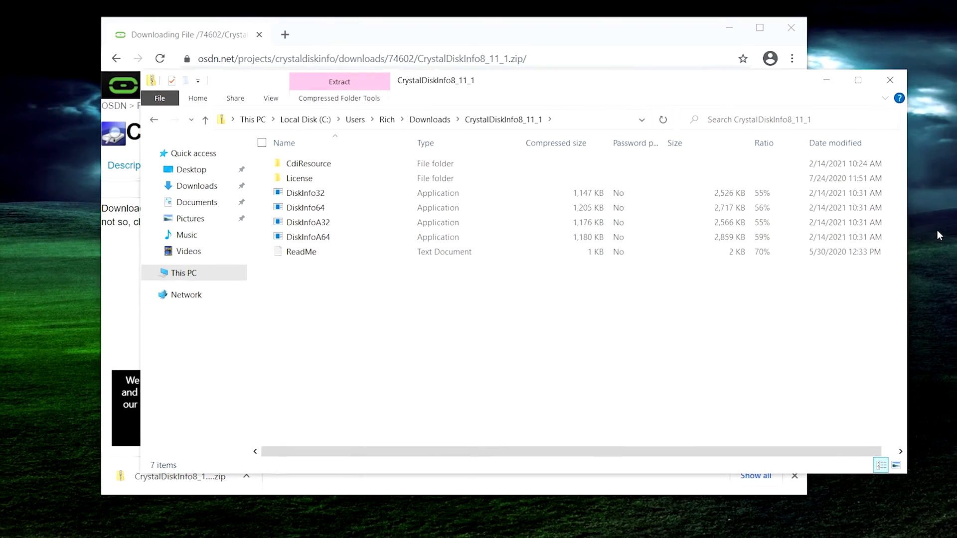
Create a new folder on the desktop and copy all files from the CrystalDiskInfo8_11_1 archive into it.
{"action": "right_click", "coordinate": [938, 235]}
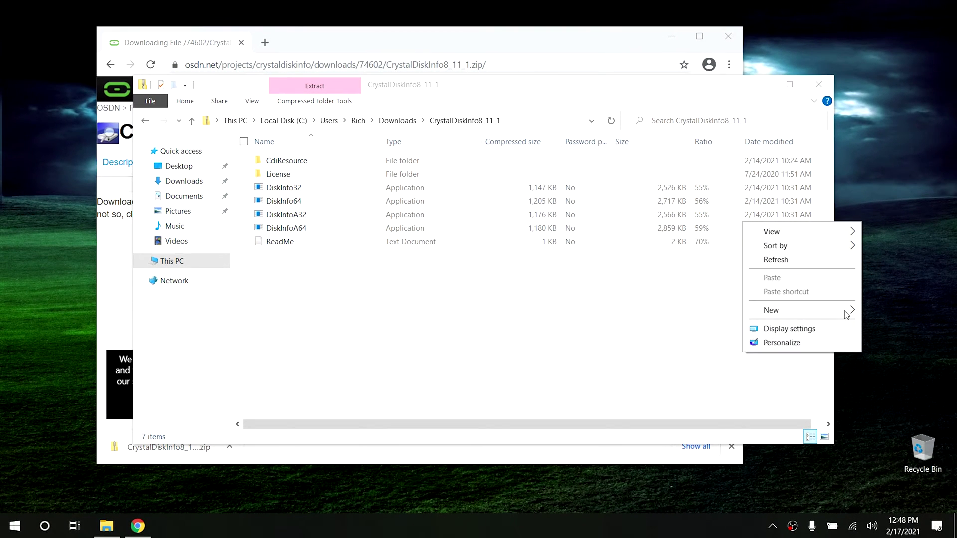
{"action": "mouse_move", "coordinate": [847, 315]}
{"action": "left_click", "coordinate": [688, 313]}
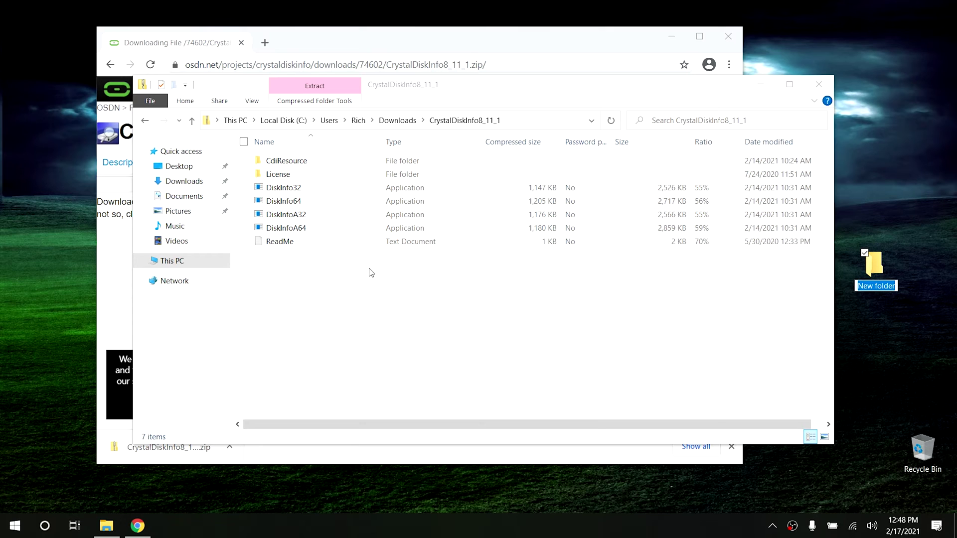
{"action": "left_click_drag", "start_coordinate": [260, 264], "coordinate": [323, 125]}
{"action": "left_click_drag", "start_coordinate": [290, 169], "coordinate": [880, 284]}
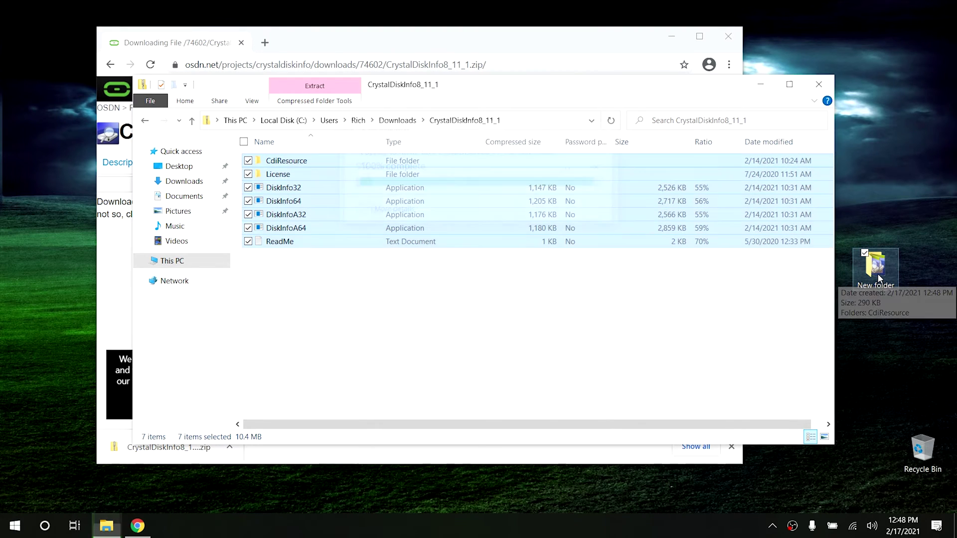
Open the new desktop folder and run DiskInfo64, allowing it to make changes to the device.
{"action": "double_click", "coordinate": [879, 278]}
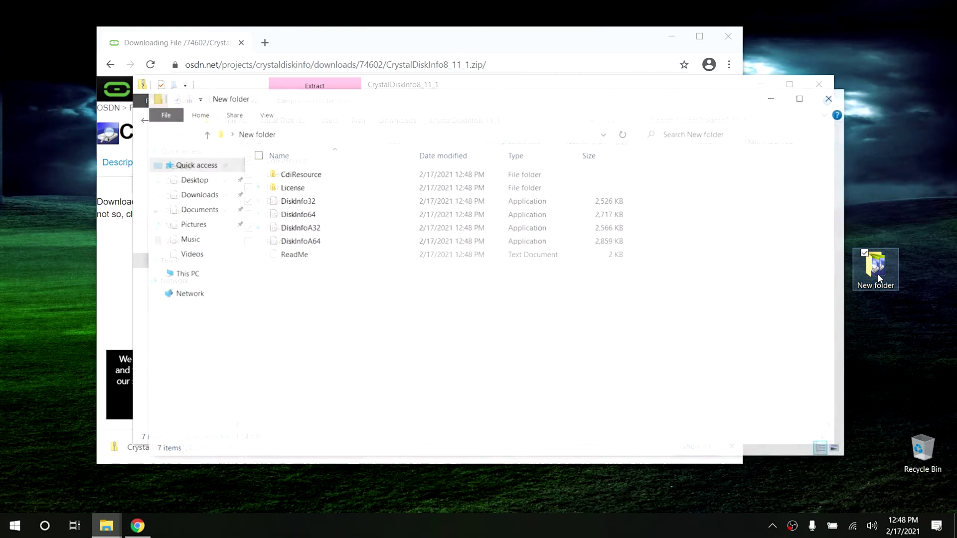
{"action": "left_click", "coordinate": [326, 218]}
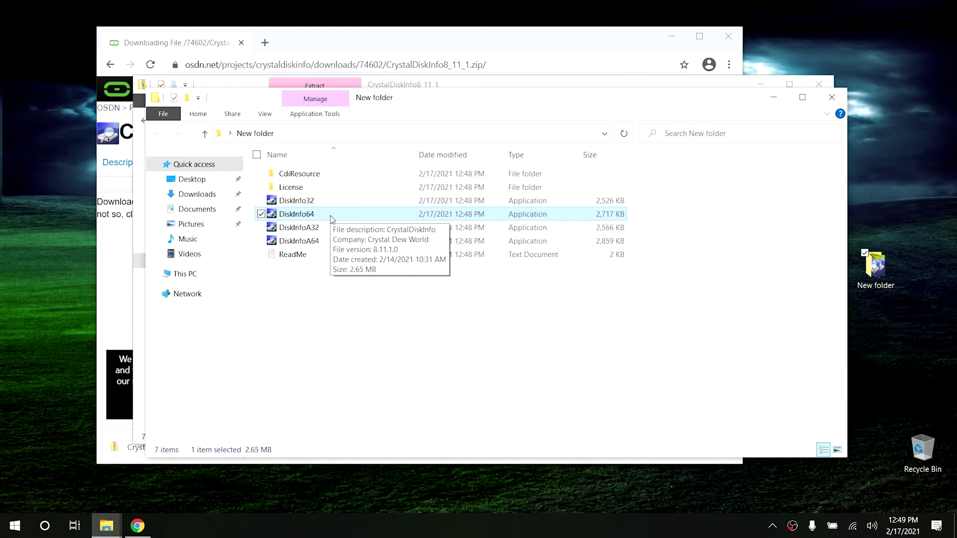
{"action": "double_click", "coordinate": [331, 218]}
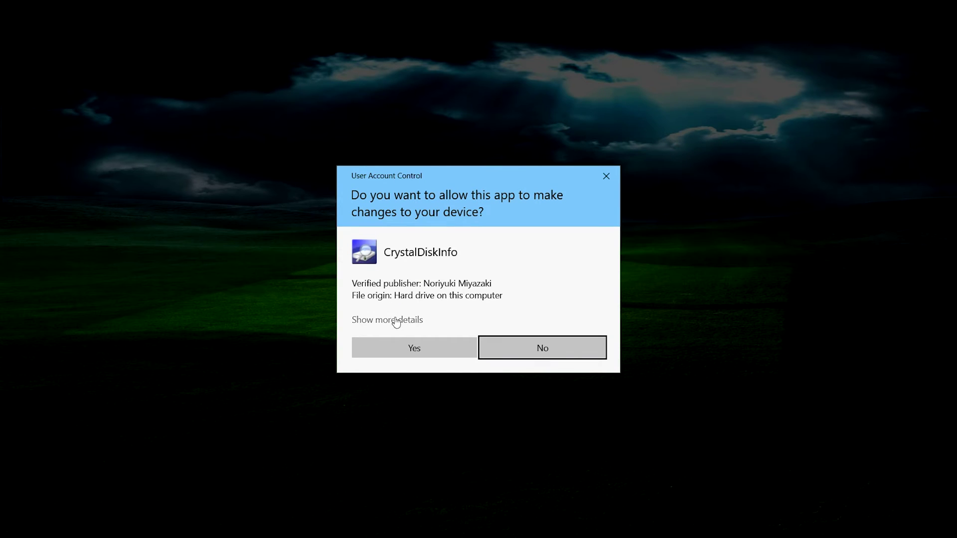
{"action": "left_click", "coordinate": [408, 343]}
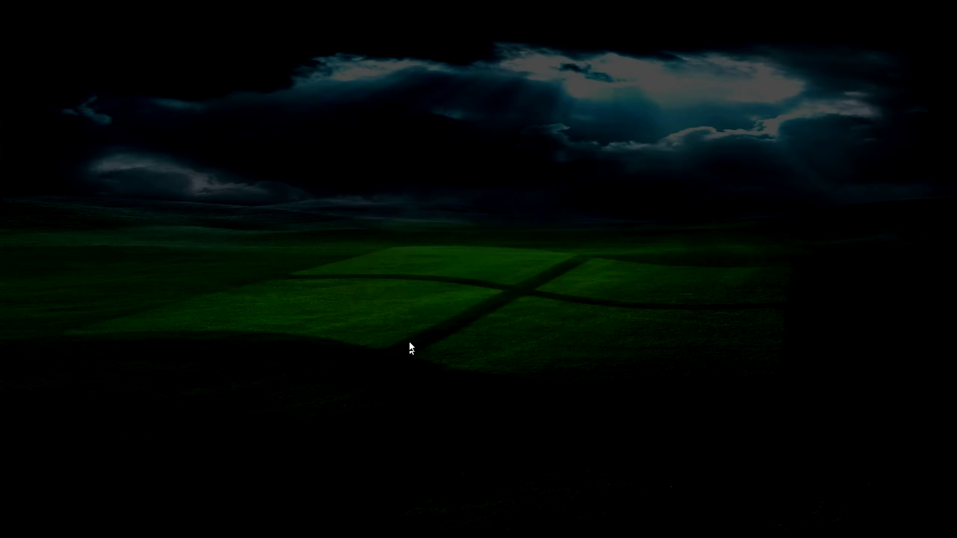
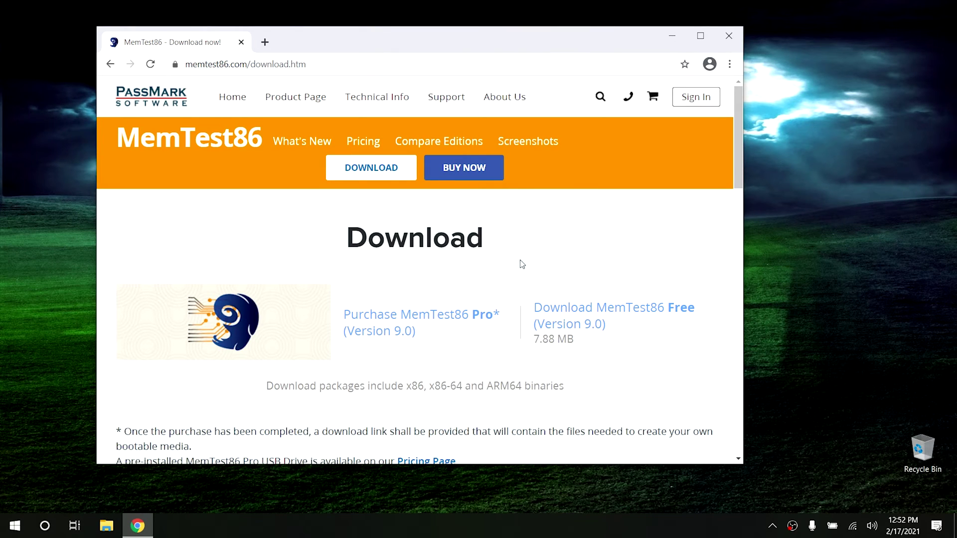
Download MemTest86 Free (Version 9.0), show it in its folder and open the memtest86-usb archive.
{"action": "left_click", "coordinate": [601, 315]}
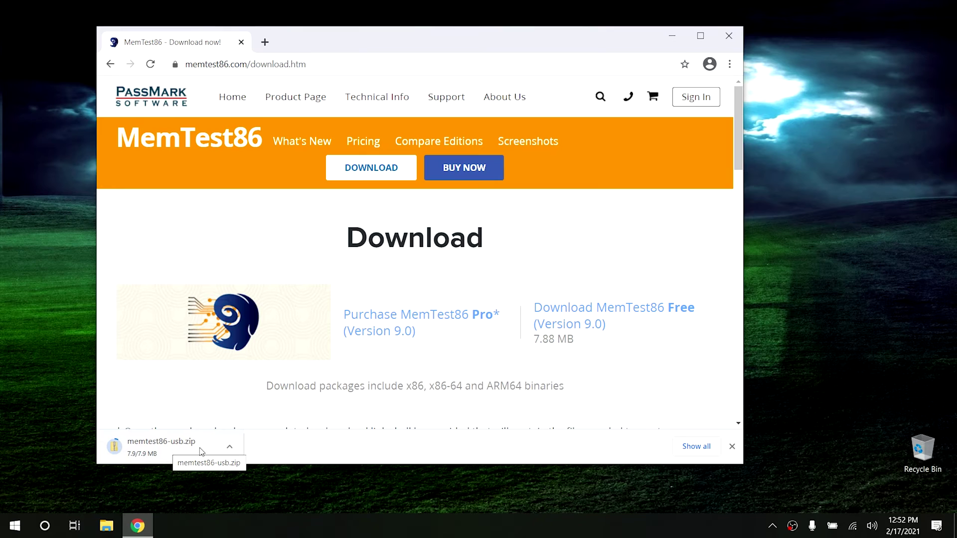
{"action": "left_click", "coordinate": [232, 447]}
{"action": "left_click", "coordinate": [268, 402]}
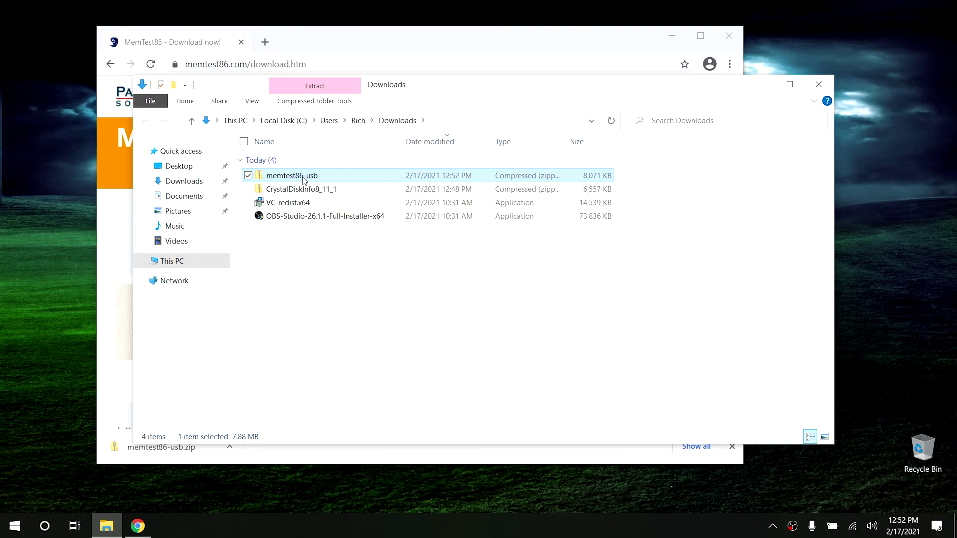
{"action": "double_click", "coordinate": [303, 177]}
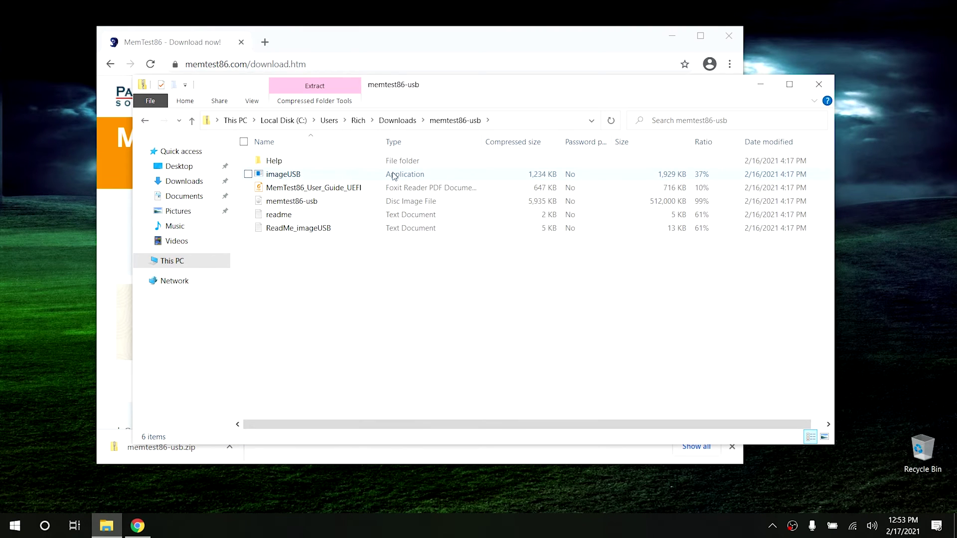
Create a new desktop folder and copy all files from the memtest86-usb archive into it.
{"action": "right_click", "coordinate": [866, 228]}
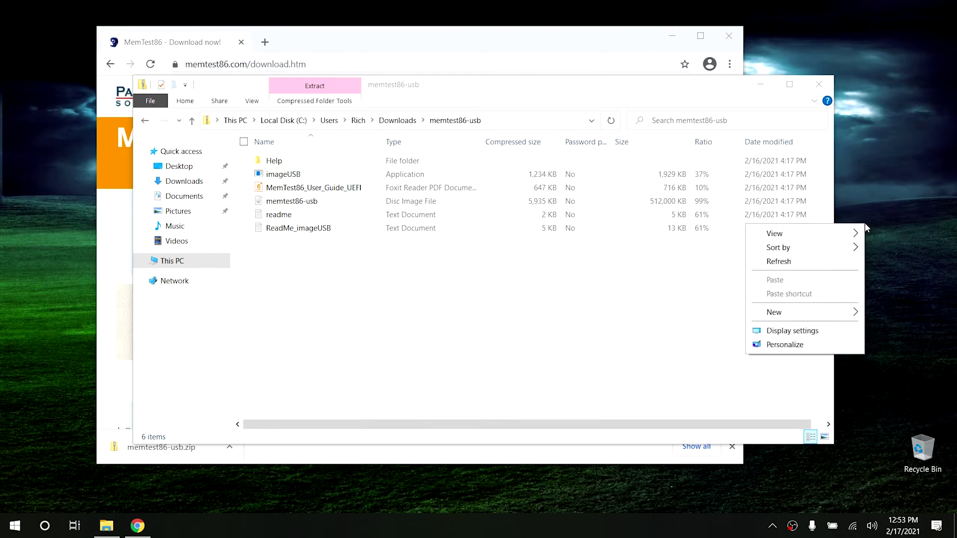
{"action": "mouse_move", "coordinate": [800, 316]}
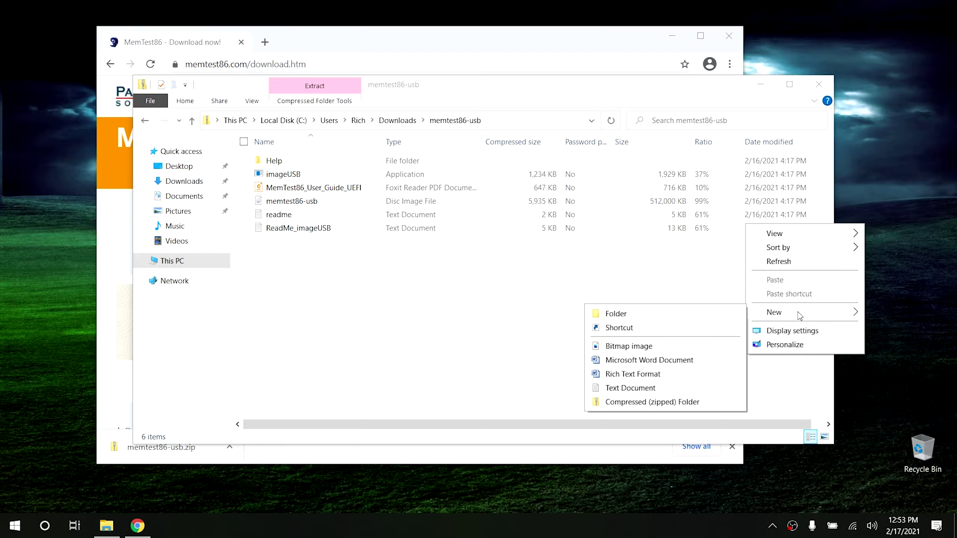
{"action": "left_click", "coordinate": [714, 316]}
{"action": "left_click_drag", "start_coordinate": [259, 257], "coordinate": [877, 289]}
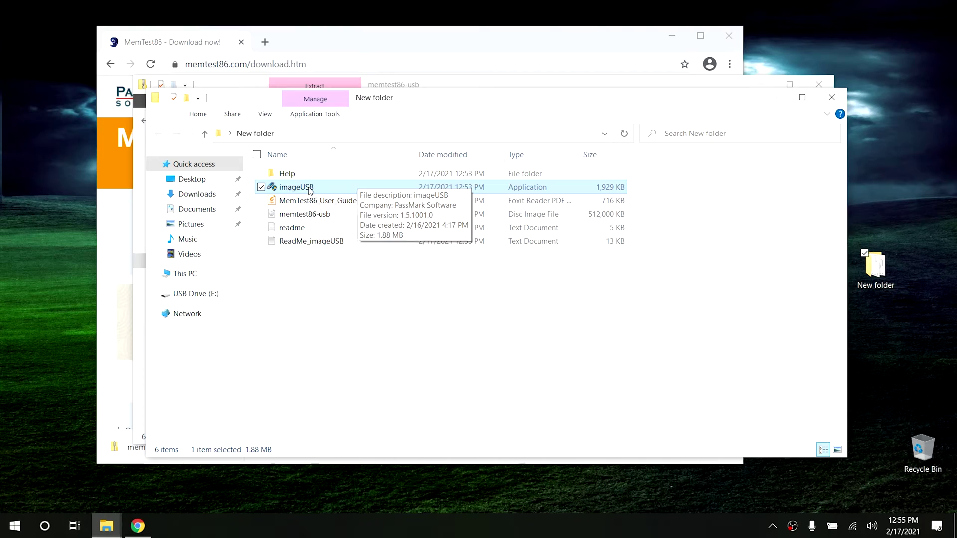
Run imageUSB with permission to make changes and write memtest86-usb.img to the Kingston DataTraveler 2.0 drive, accepting the overwrite.
{"action": "double_click", "coordinate": [308, 187]}
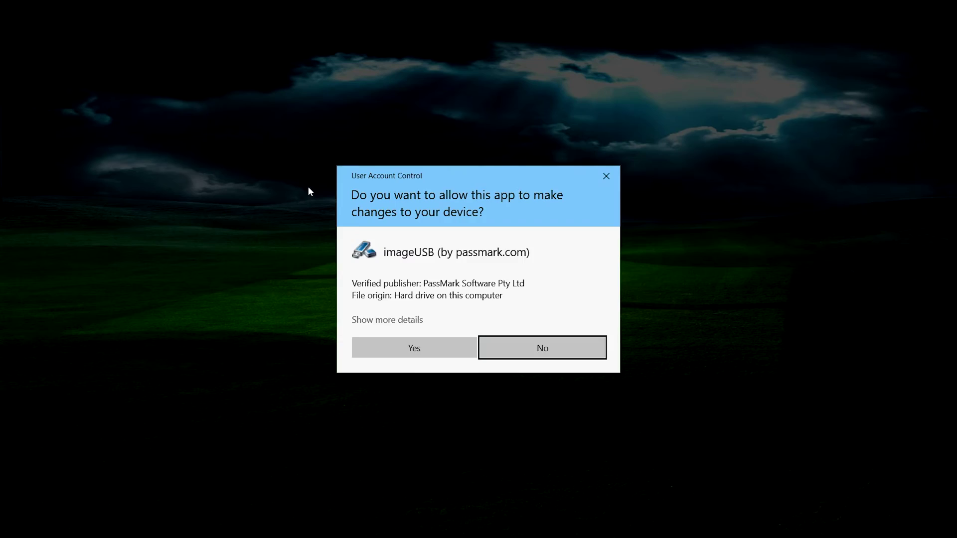
{"action": "left_click", "coordinate": [412, 348]}
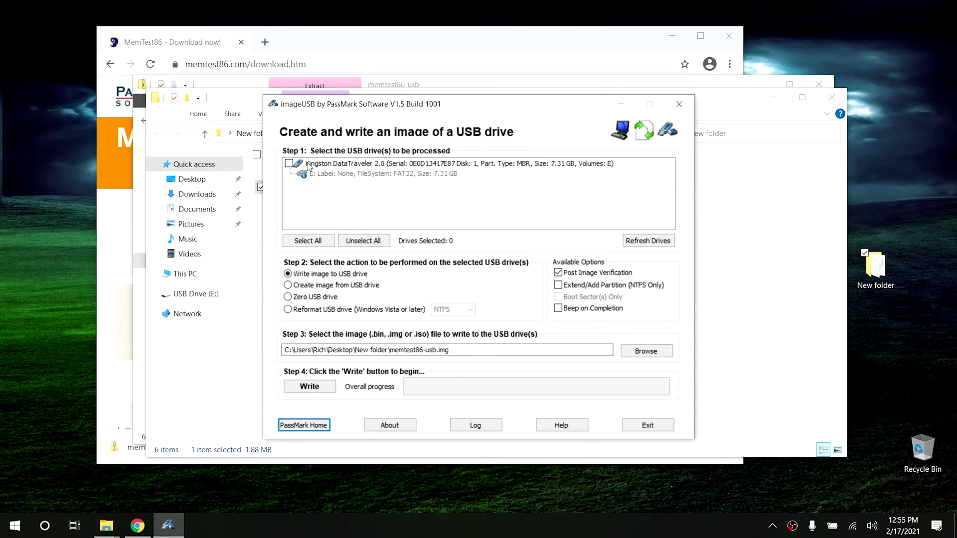
{"action": "left_click", "coordinate": [289, 164]}
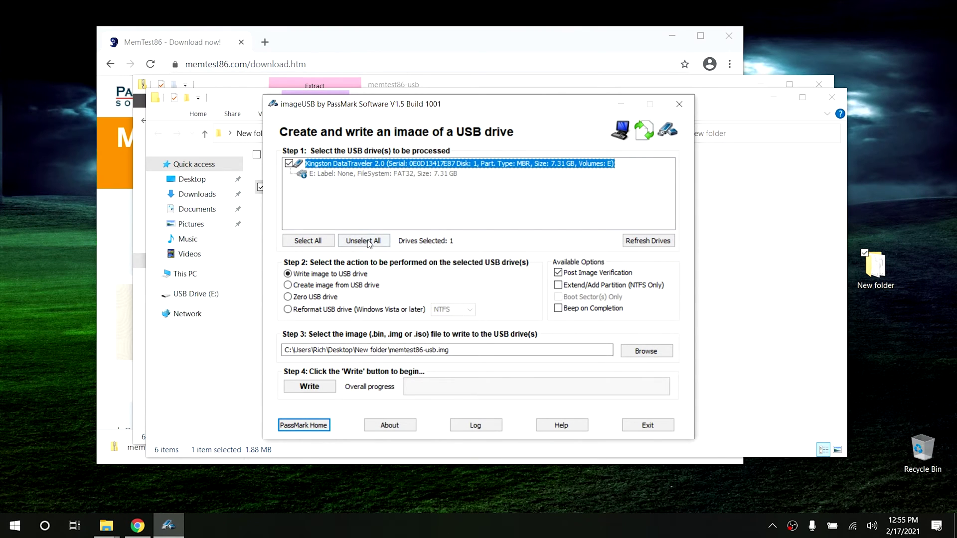
{"action": "left_click", "coordinate": [310, 387]}
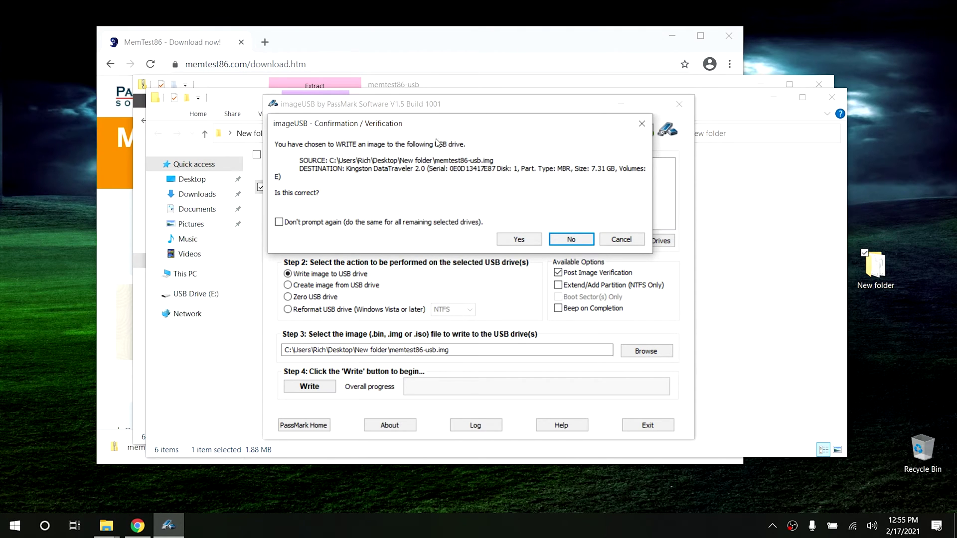
{"action": "left_click", "coordinate": [517, 240]}
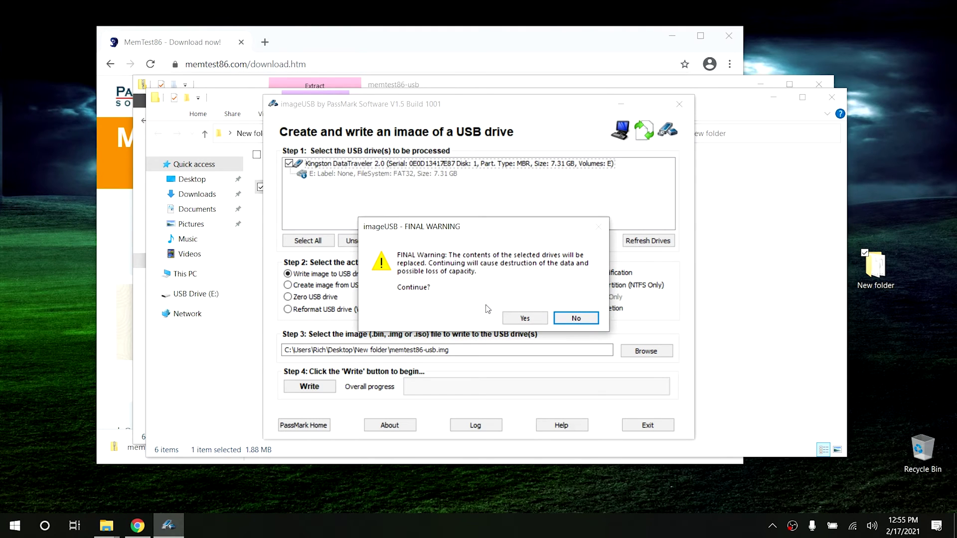
{"action": "left_click", "coordinate": [525, 319]}
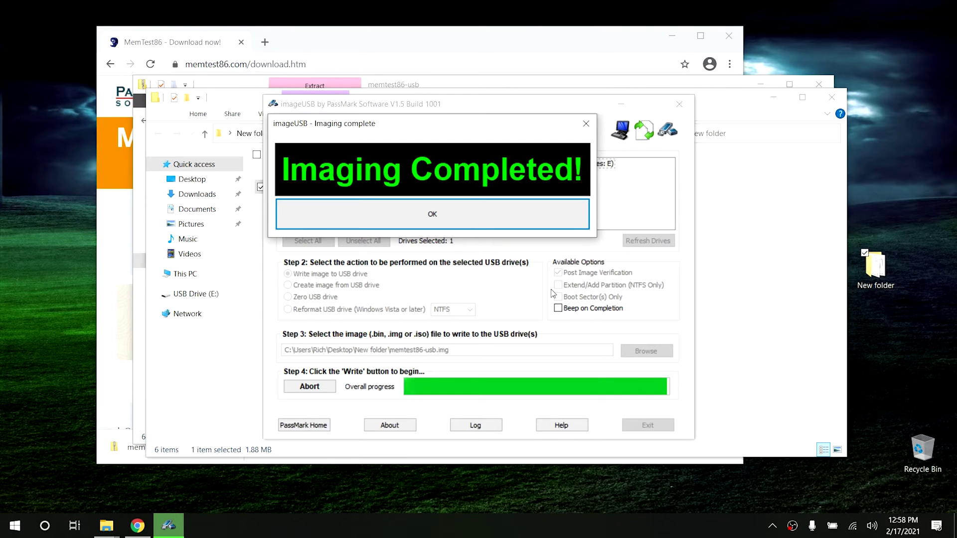
{"action": "left_click", "coordinate": [432, 215]}
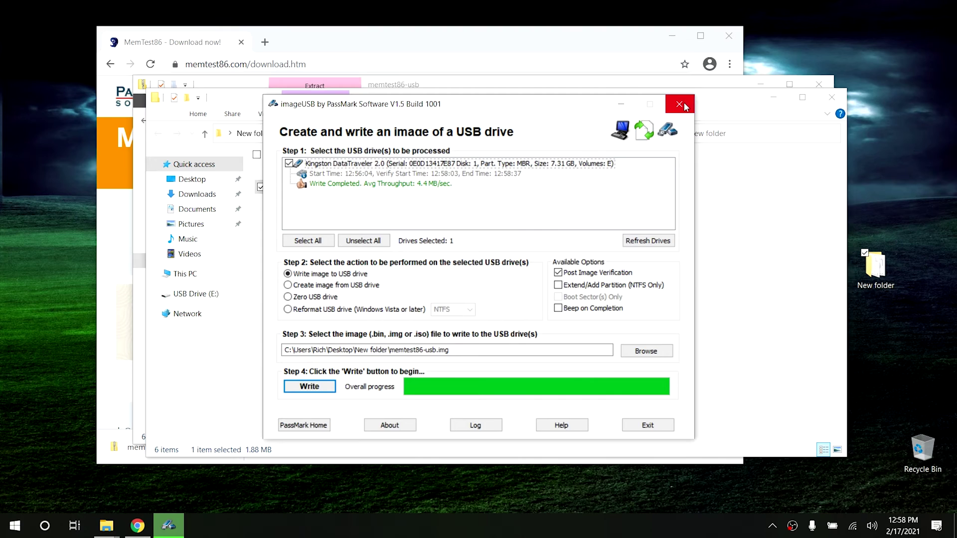
Close imageUSB, both File Explorer windows and the browser.
{"action": "left_click", "coordinate": [679, 104]}
{"action": "left_click", "coordinate": [832, 98]}
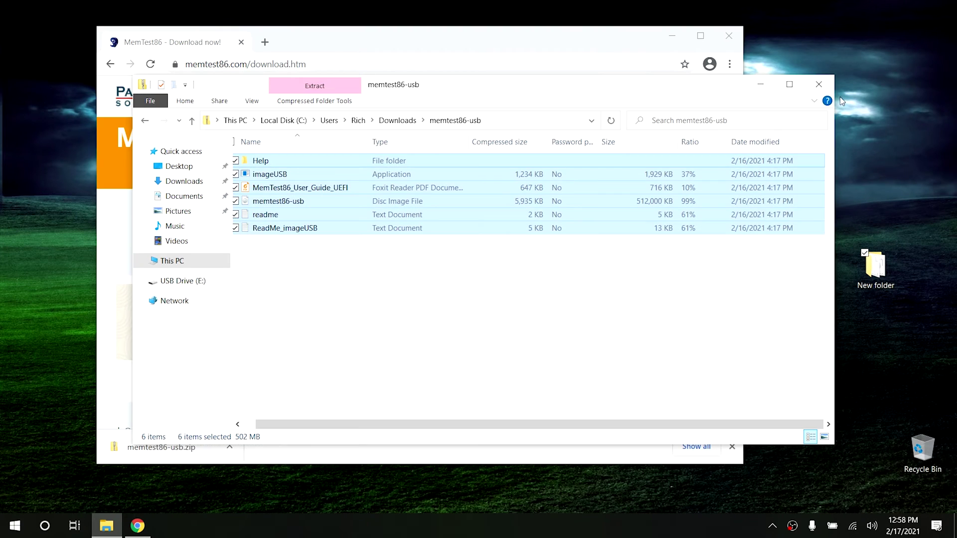
{"action": "left_click", "coordinate": [819, 84]}
{"action": "left_click", "coordinate": [729, 35]}
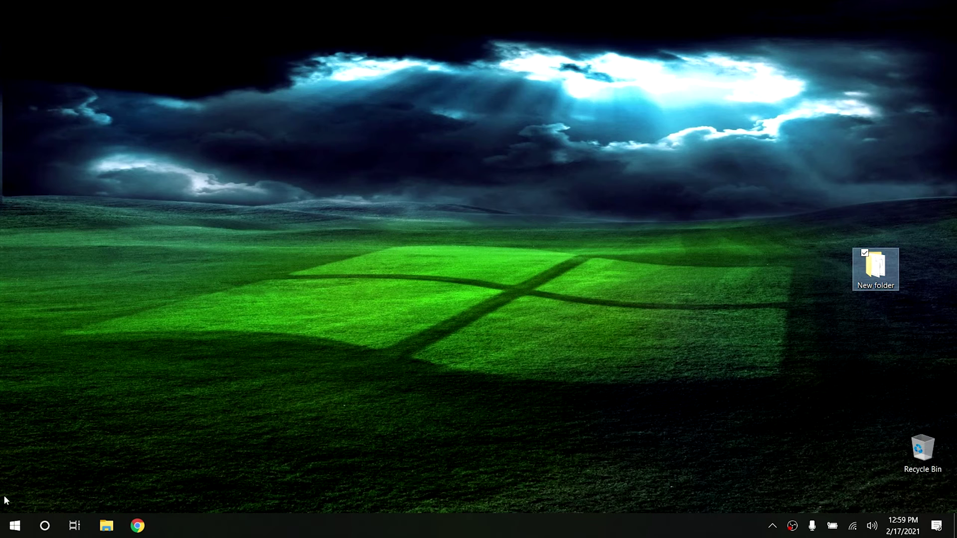
Restart the PC into Advanced startup from the Windows Recovery settings and choose Use a device for booting.
{"action": "left_click", "coordinate": [16, 530]}
{"action": "left_click", "coordinate": [15, 470]}
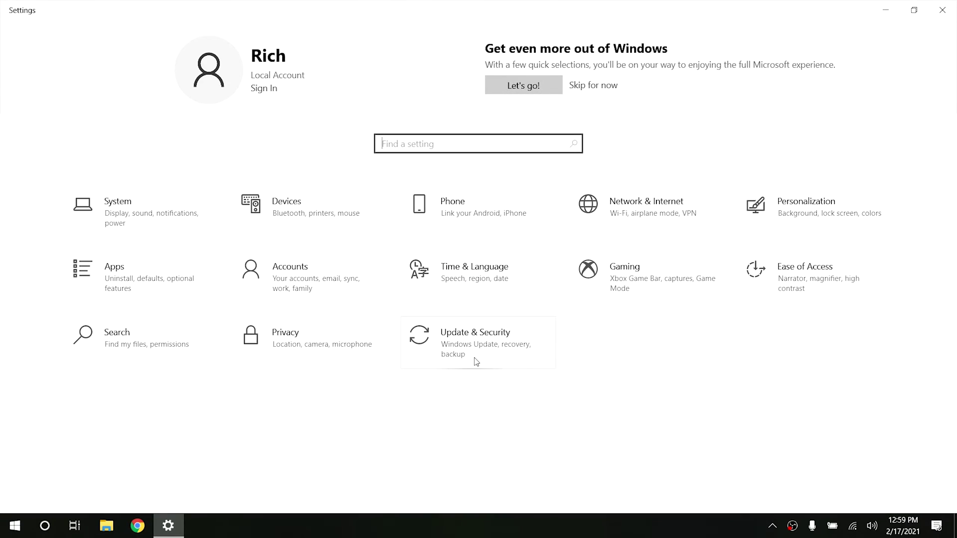
{"action": "left_click", "coordinate": [476, 362]}
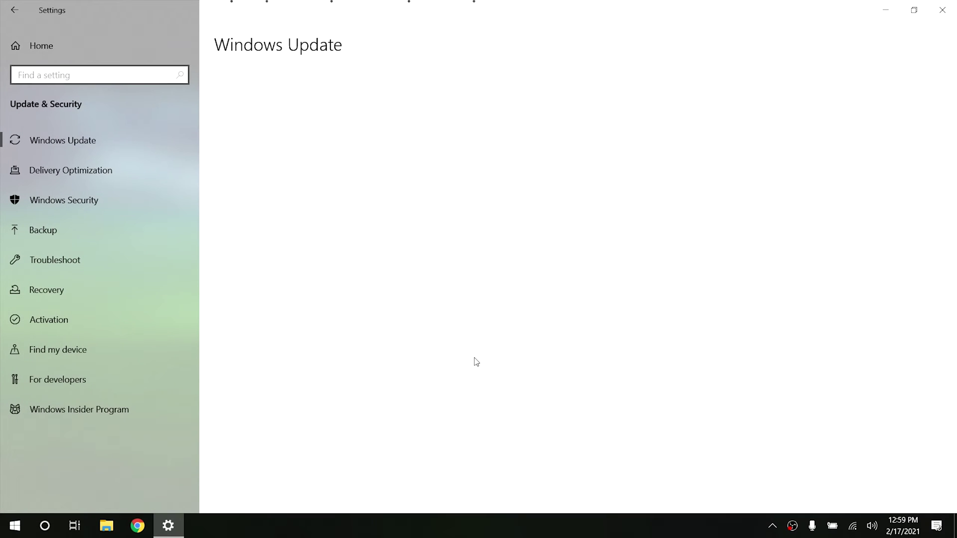
{"action": "left_click", "coordinate": [65, 295]}
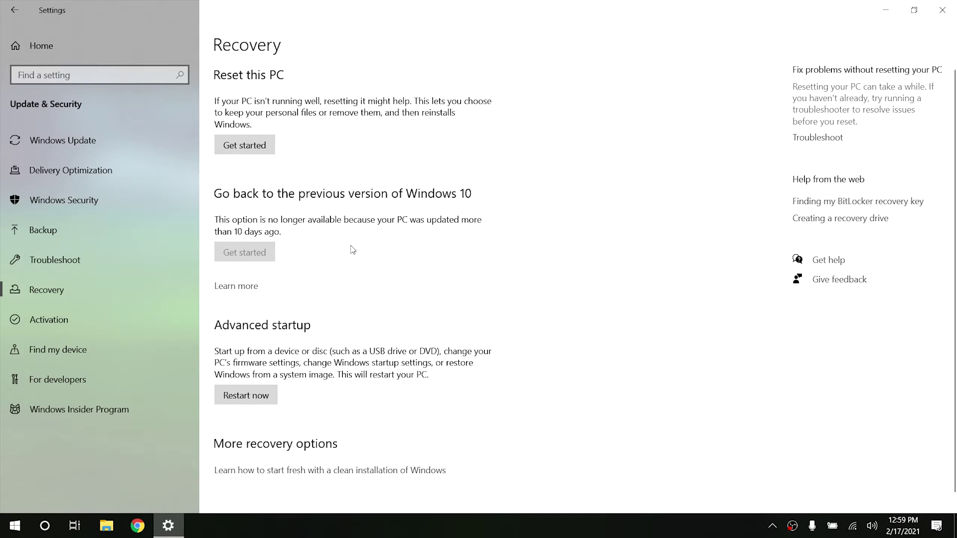
{"action": "left_click", "coordinate": [253, 397]}
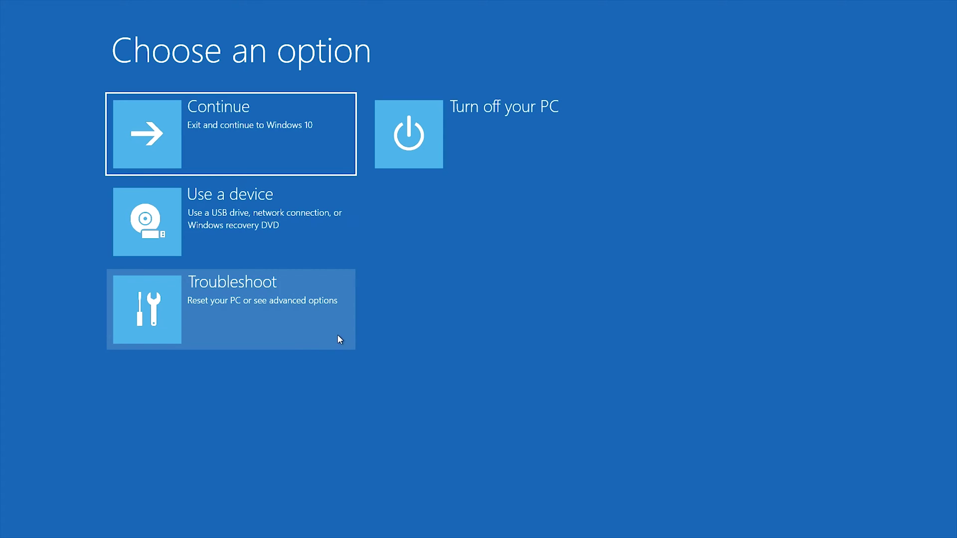
{"action": "left_click", "coordinate": [255, 225]}
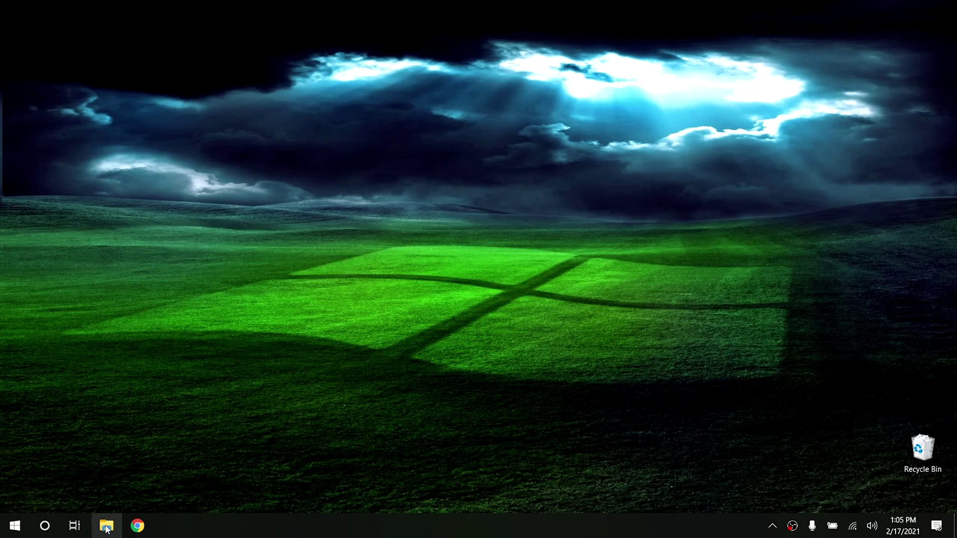
Open This PC in File Explorer to view the computer's devices and drives.
{"action": "left_click", "coordinate": [107, 527]}
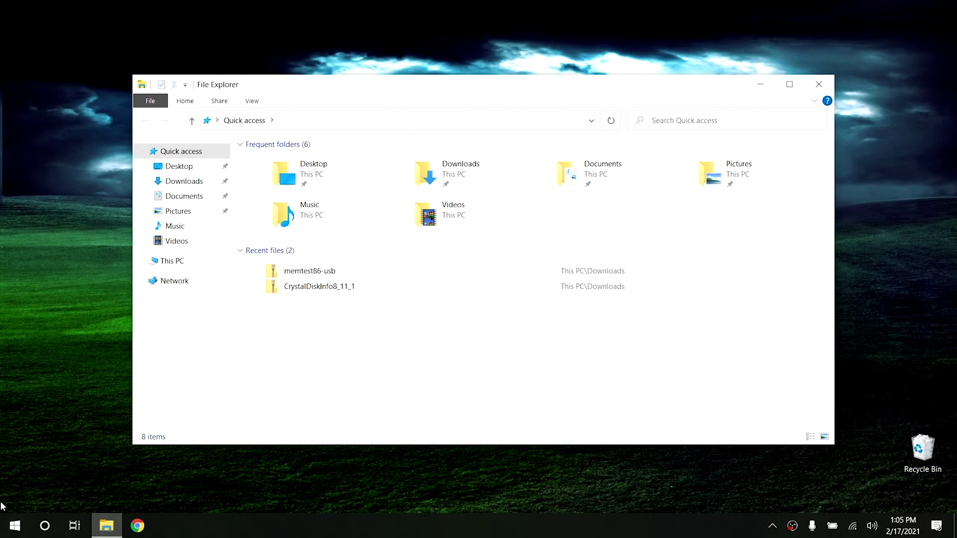
{"action": "left_click", "coordinate": [188, 268]}
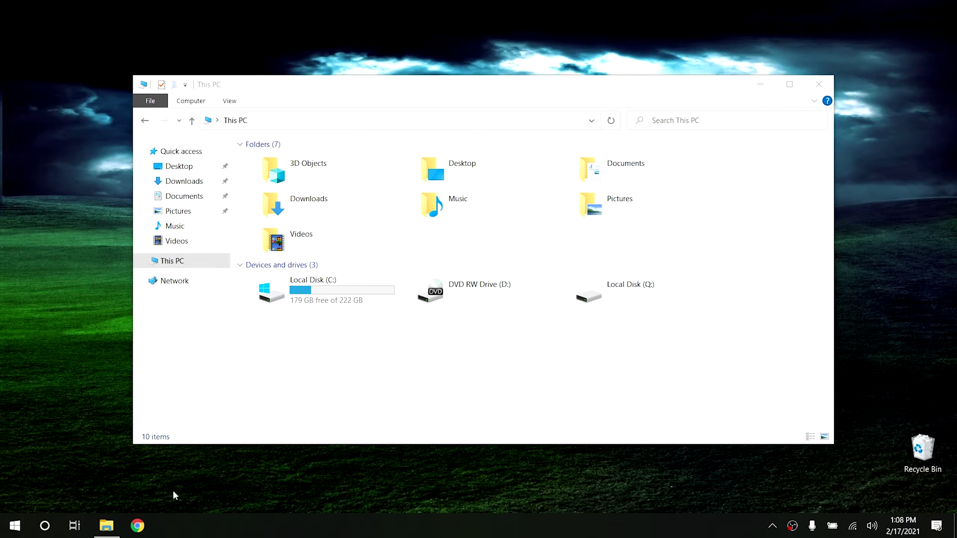
Switch to Chrome, search Google for "treesize free" and open JAM Software's TreeSize Free page.
{"action": "left_click", "coordinate": [138, 525]}
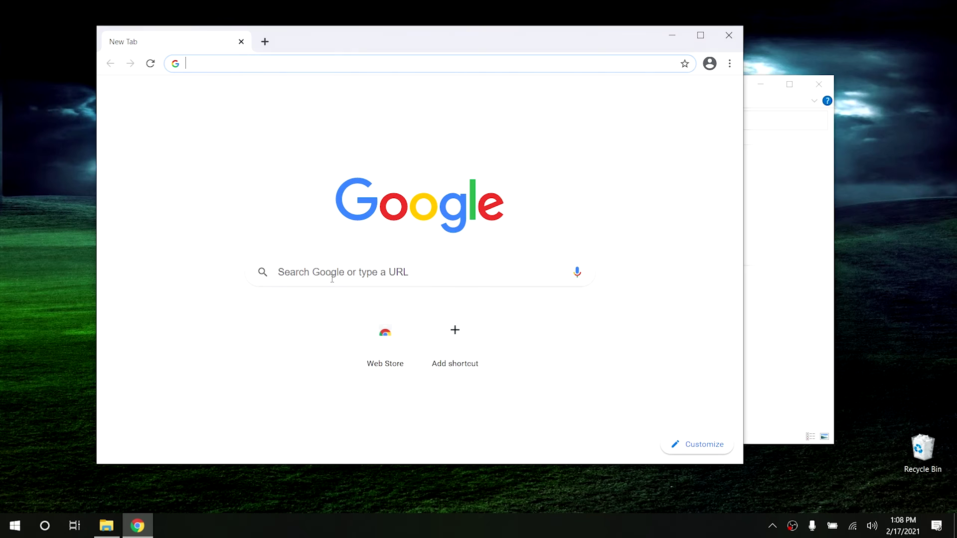
{"action": "left_click", "coordinate": [332, 278]}
{"action": "type", "text": "tree"}
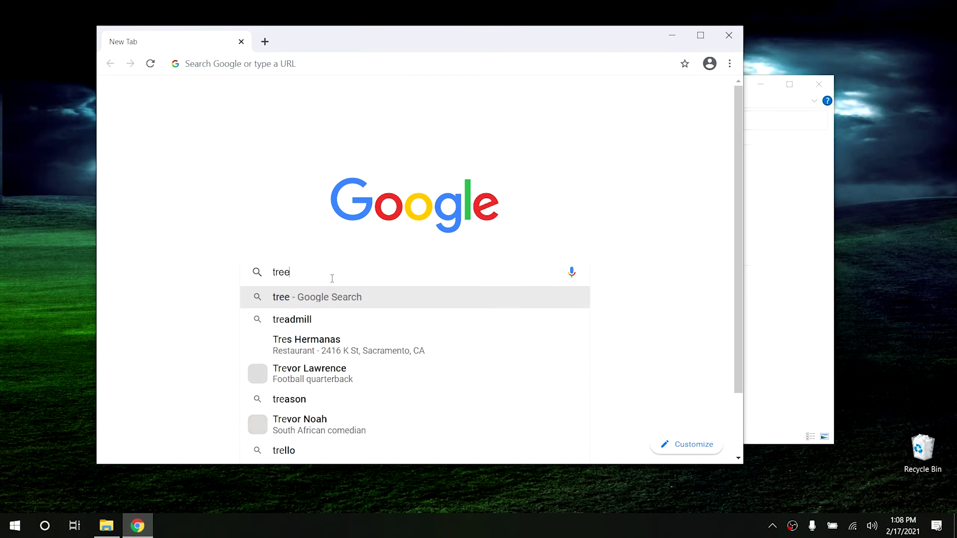
{"action": "type", "text": "size free"}
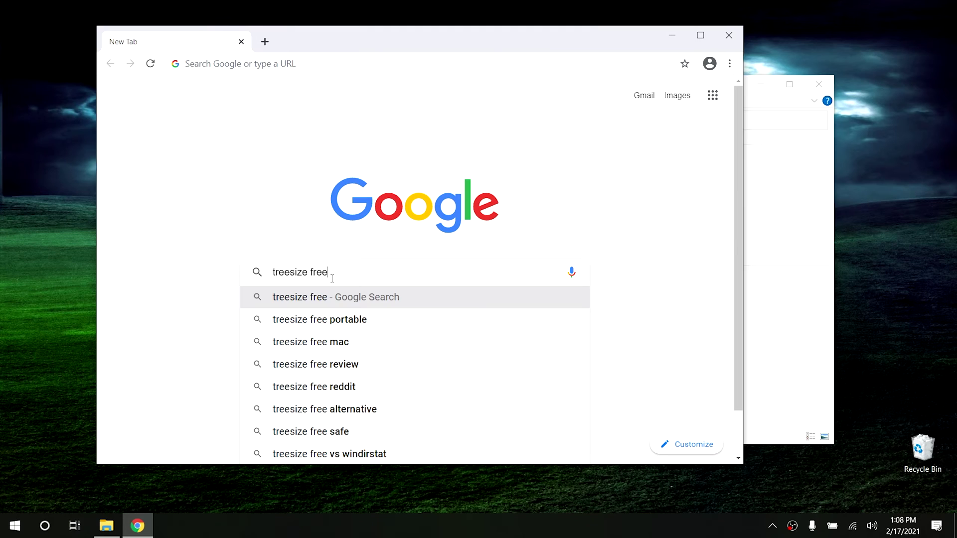
{"action": "key", "text": "Return"}
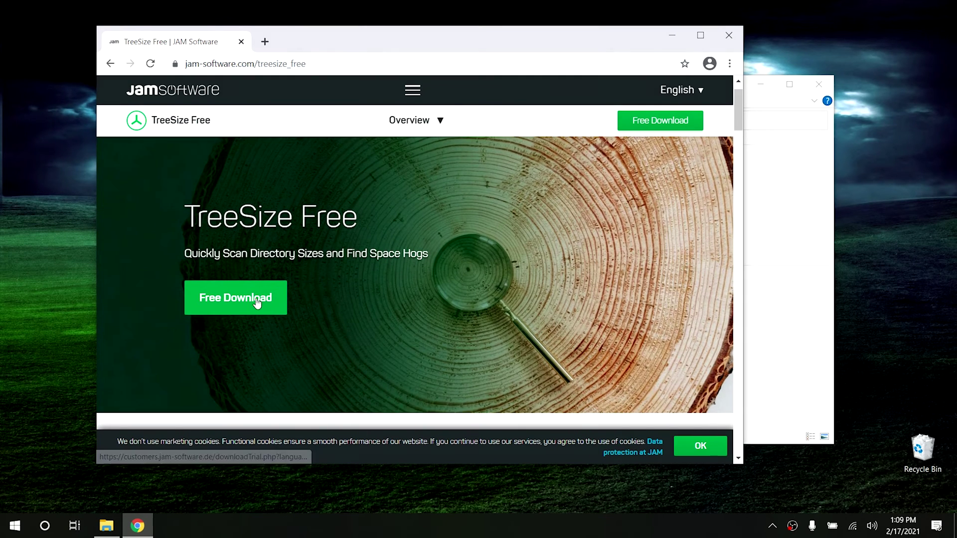
Download the portable version of TreeSize Free, TreeSizeFree-Portable.zip, from the North America region.
{"action": "left_click", "coordinate": [257, 303]}
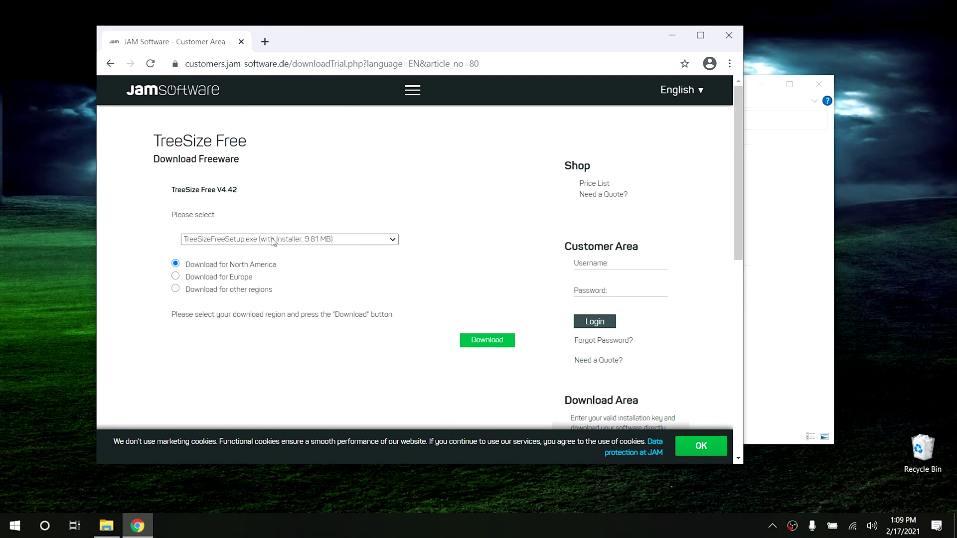
{"action": "left_click", "coordinate": [393, 240]}
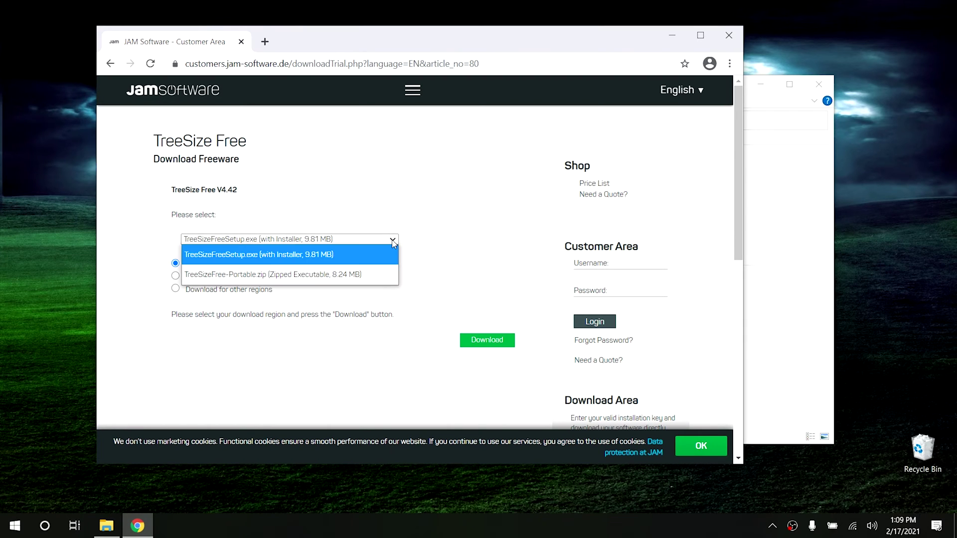
{"action": "left_click", "coordinate": [328, 278]}
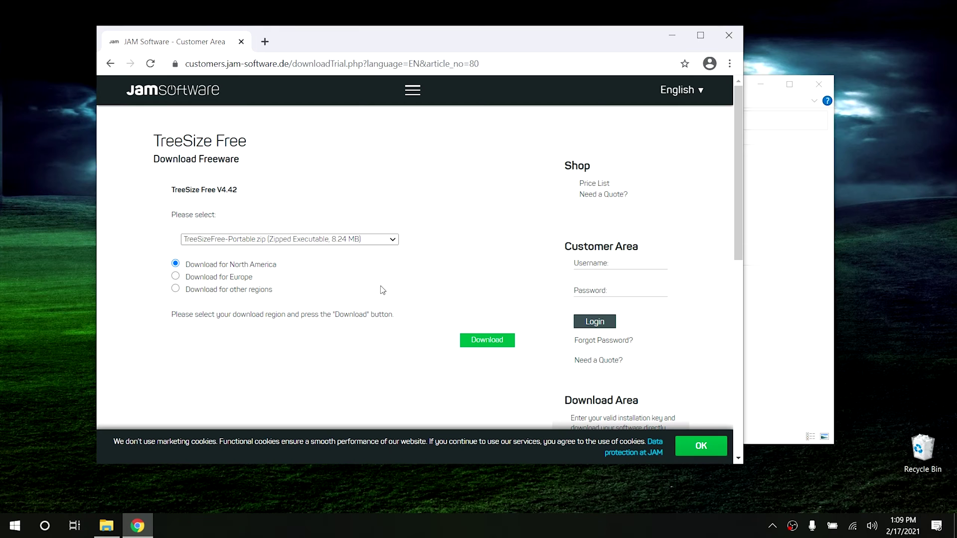
{"action": "left_click", "coordinate": [487, 343]}
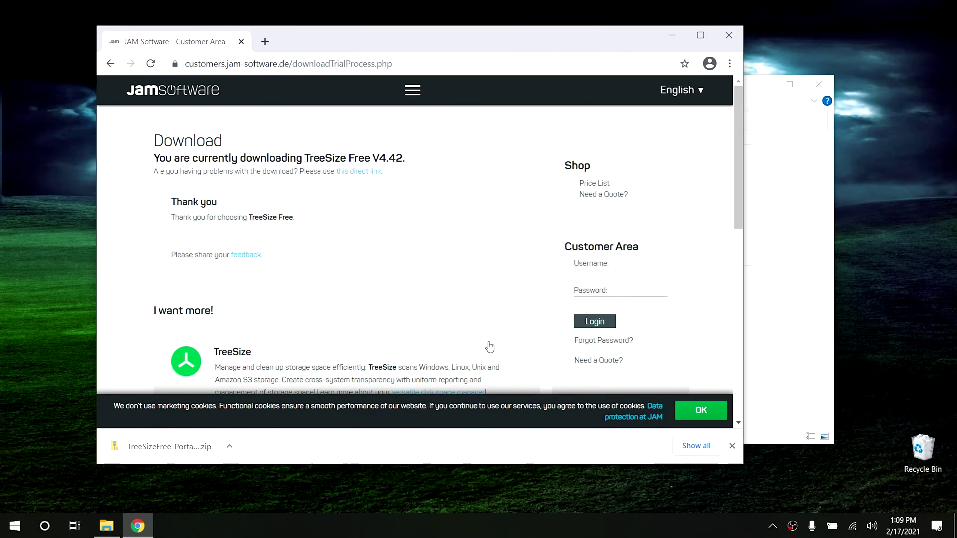
Show the downloaded TreeSizeFree-Portable archive in its folder, open it and run the TreeSizeFree application.
{"action": "left_click", "coordinate": [232, 450]}
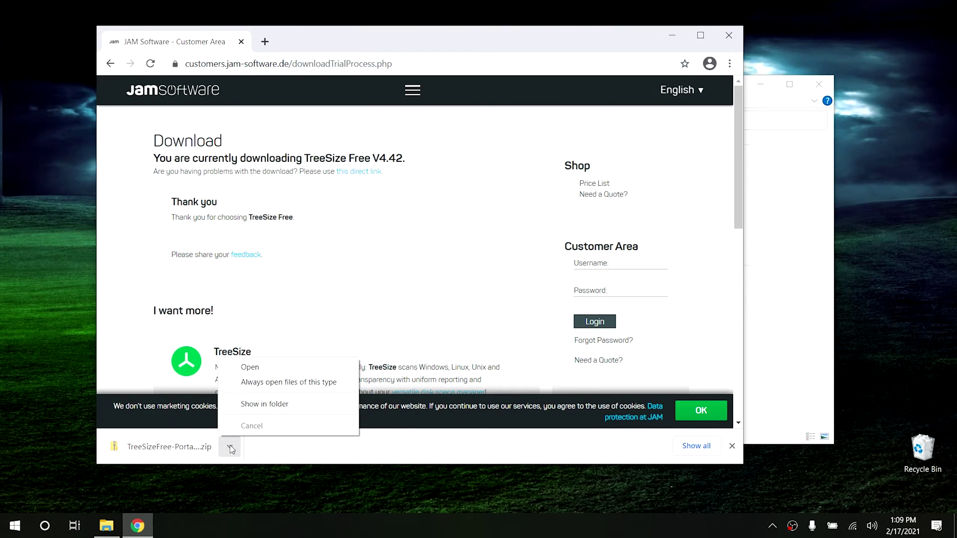
{"action": "left_click", "coordinate": [263, 408]}
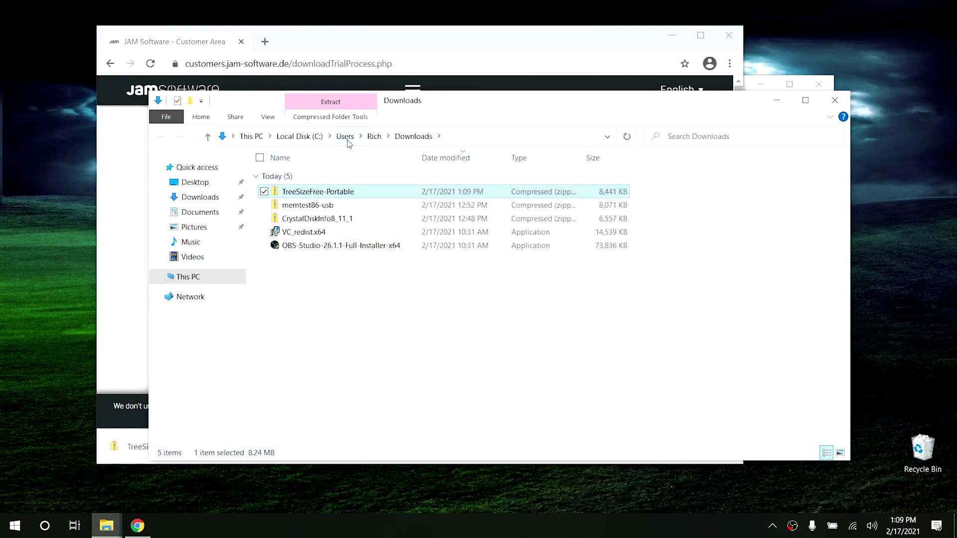
{"action": "double_click", "coordinate": [325, 194]}
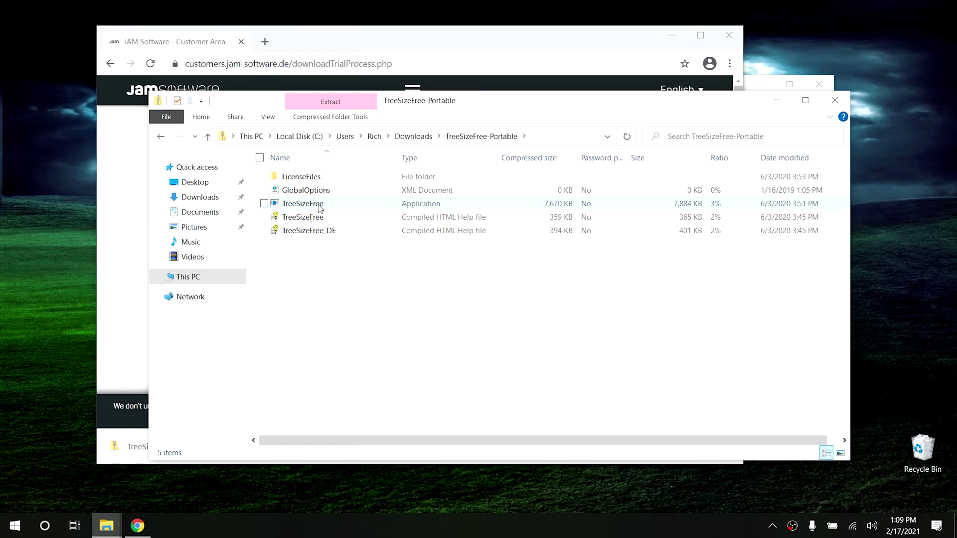
{"action": "double_click", "coordinate": [318, 207]}
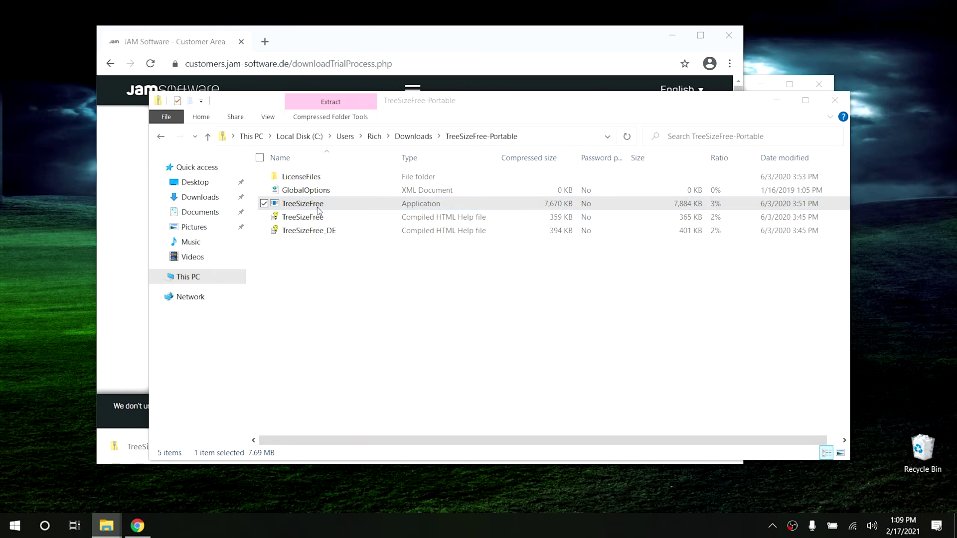
{"action": "left_click", "coordinate": [497, 289]}
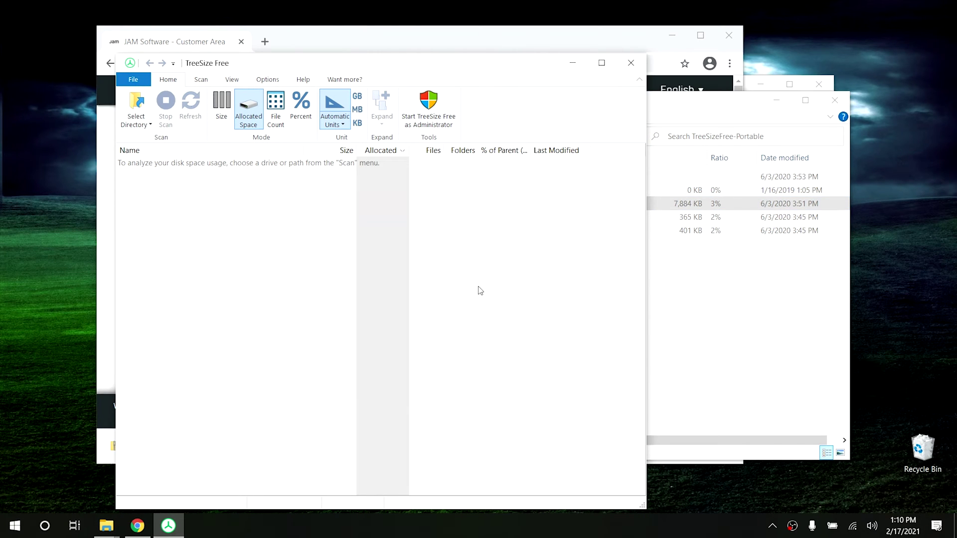
Start a scan of Local Disk (C:) and restart TreeSize Free as administrator, allowing it to make changes to the device.
{"action": "left_click", "coordinate": [139, 108]}
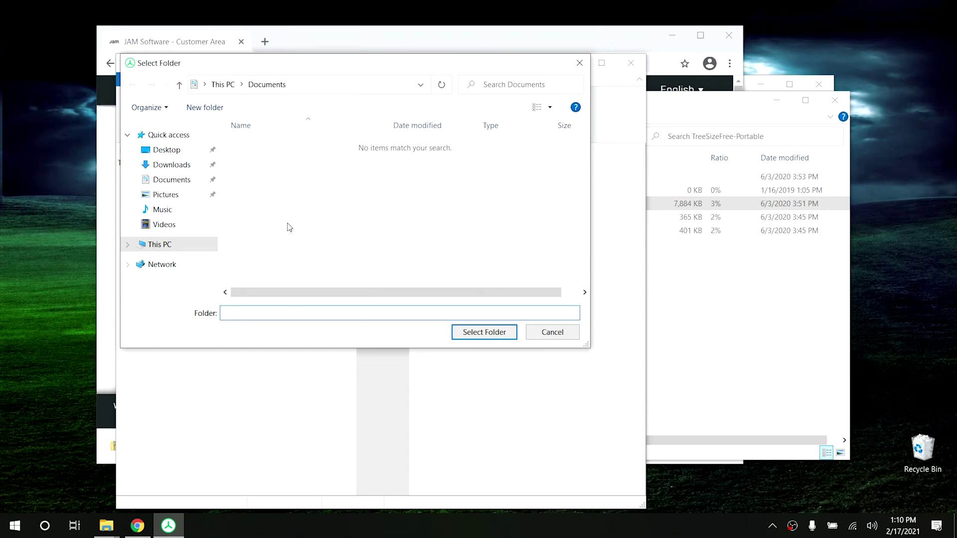
{"action": "left_click", "coordinate": [155, 245]}
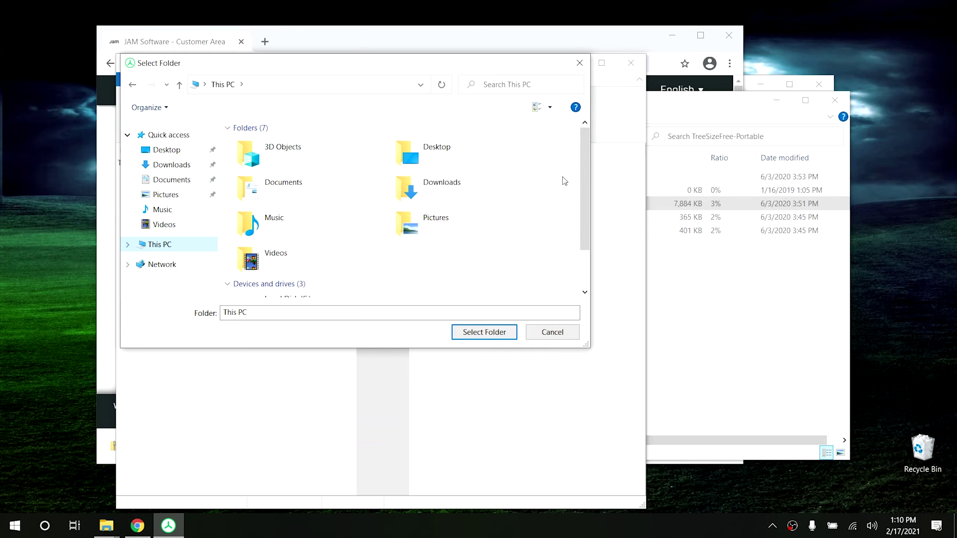
{"action": "scroll", "coordinate": [584, 175], "scroll_direction": "down", "scroll_amount": 2}
{"action": "left_click", "coordinate": [306, 242]}
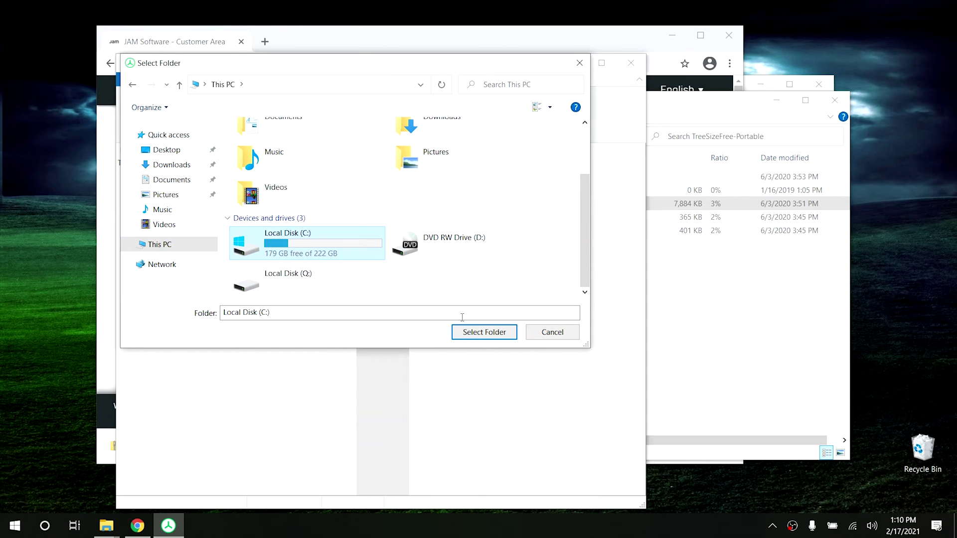
{"action": "left_click", "coordinate": [483, 333]}
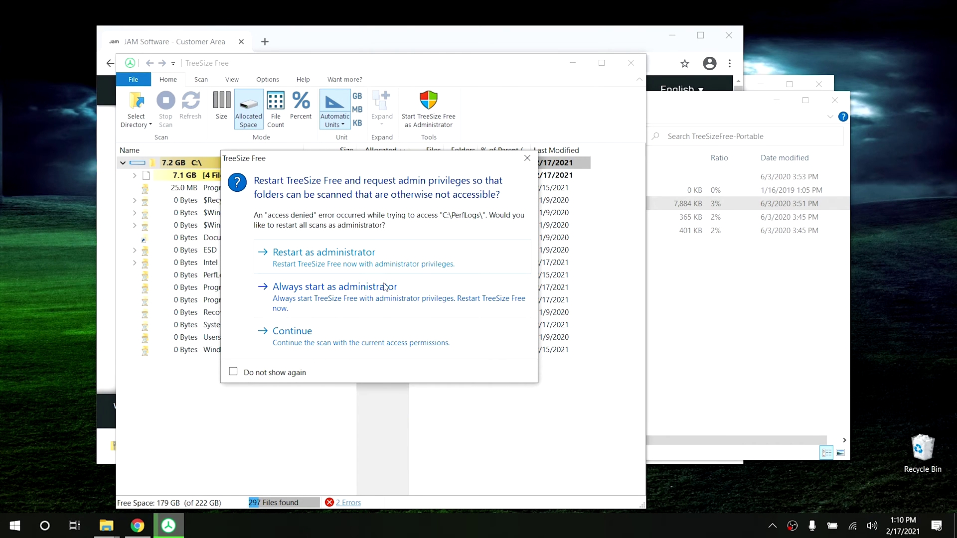
{"action": "left_click", "coordinate": [364, 264]}
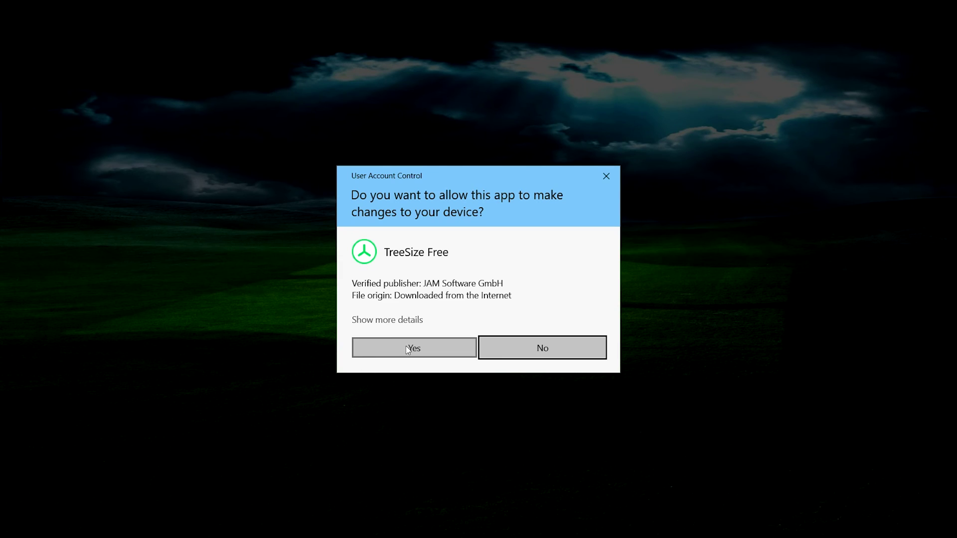
{"action": "left_click", "coordinate": [407, 349]}
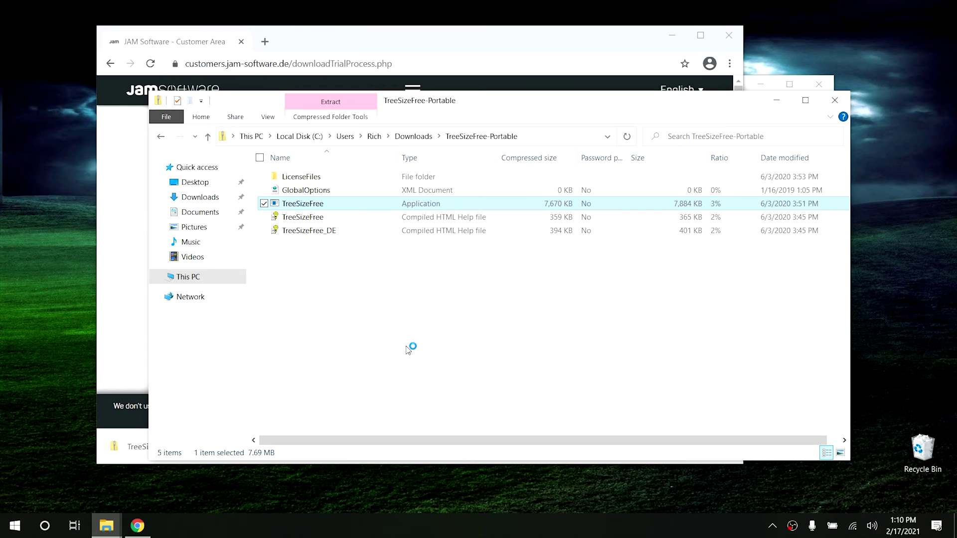